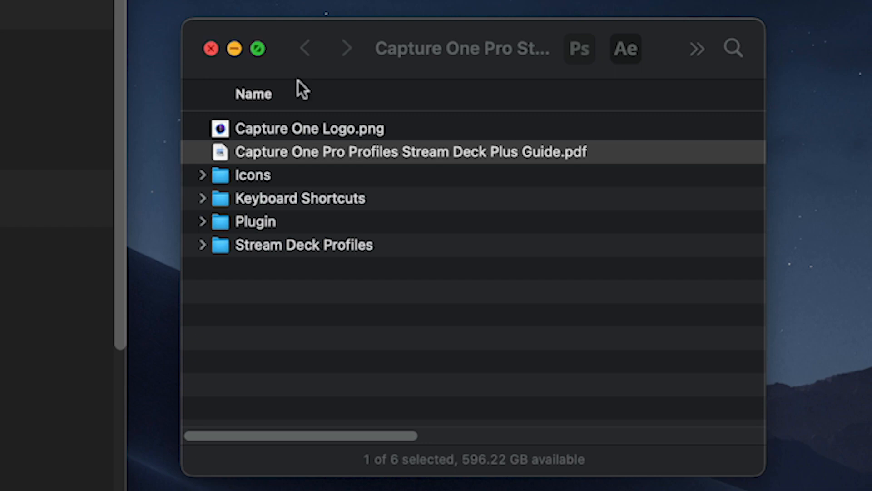
# Expand the Keyboard Shortcuts folder and its Mac subfolder in the downloaded Capture One profile files.
pyautogui.click(199, 199)
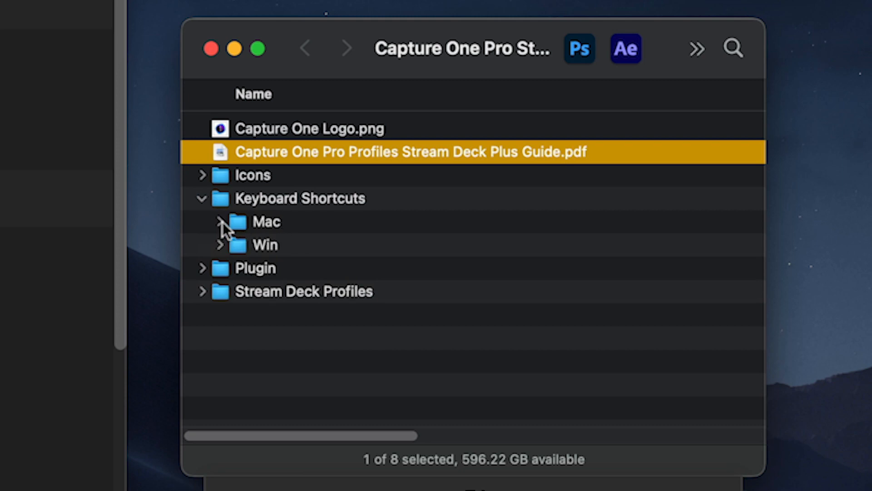
pyautogui.click(219, 222)
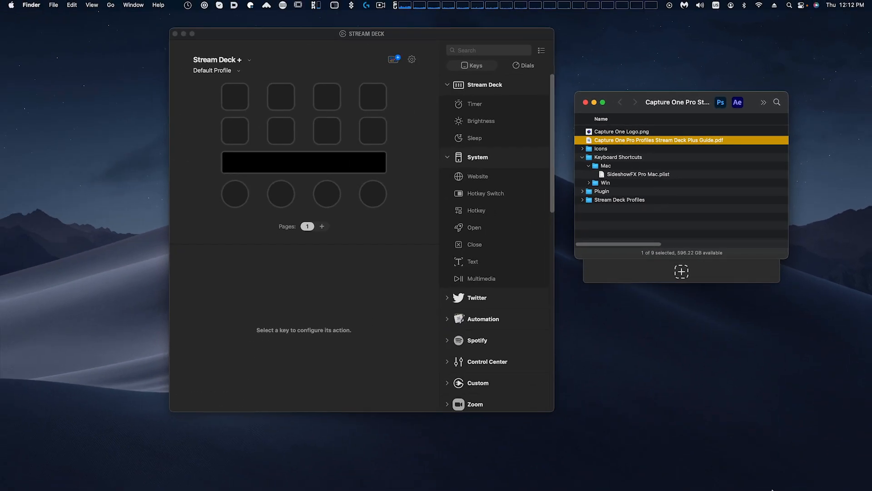
# Bring up the Capture One library folder, show its path bar, and widen the window so the full path is readable.
pyautogui.click(835, 480)
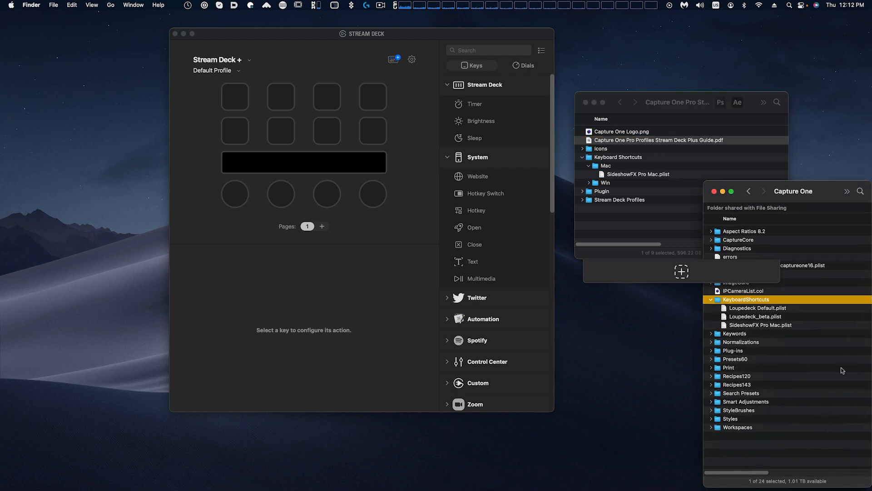
pyautogui.moveTo(781, 185); pyautogui.dragTo(651, 127)
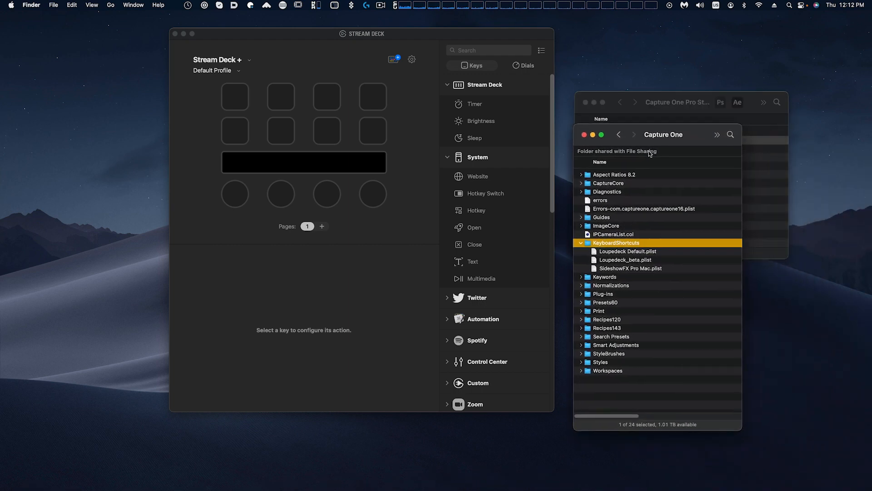
pyautogui.press('alt+super+p')
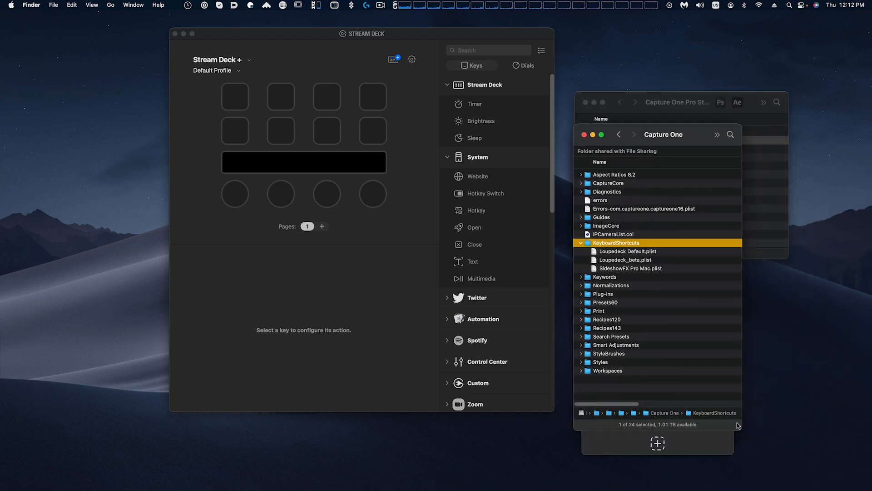
pyautogui.moveTo(738, 429); pyautogui.dragTo(845, 434)
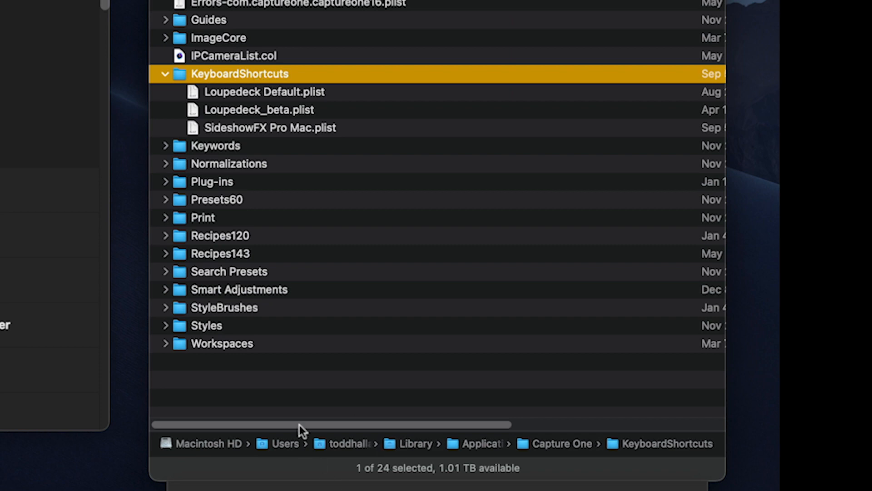
# Create a new untitled folder inside the Capture One library folder, and move it to the Trash.
pyautogui.rightClick(302, 388)
pyautogui.click(392, 390)
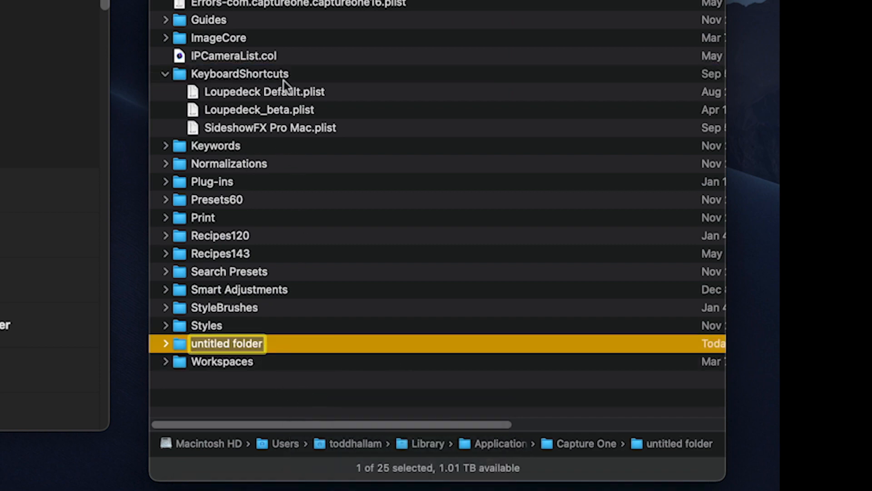
pyautogui.click(302, 345)
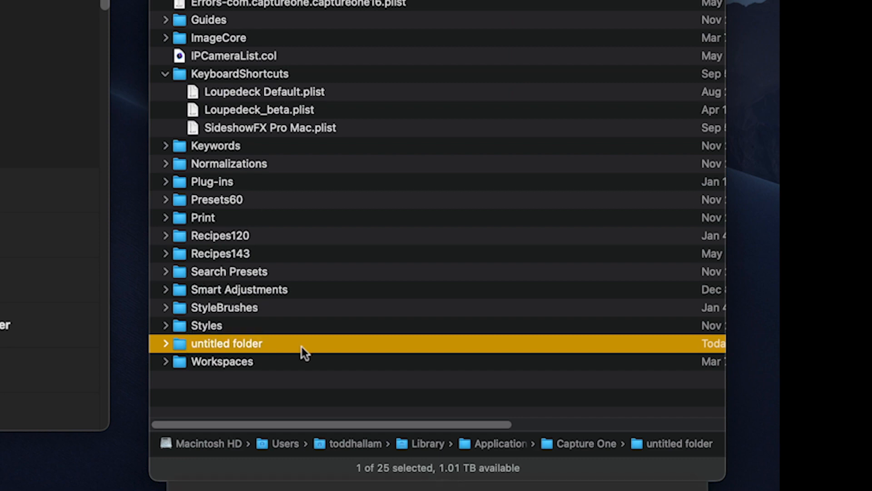
pyautogui.press('super+BackSpace')
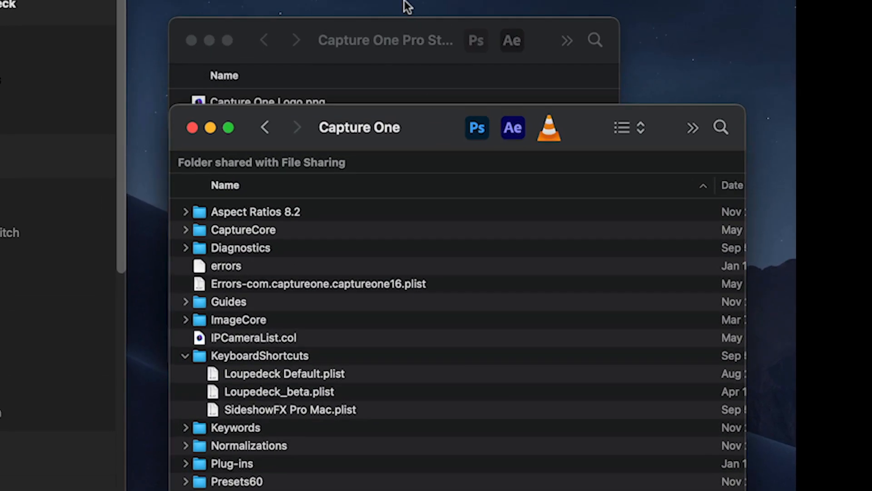
# Return to the downloaded profile files and collapse the Mac and Keyboard Shortcuts folders.
pyautogui.moveTo(353, 35); pyautogui.dragTo(332, 0)
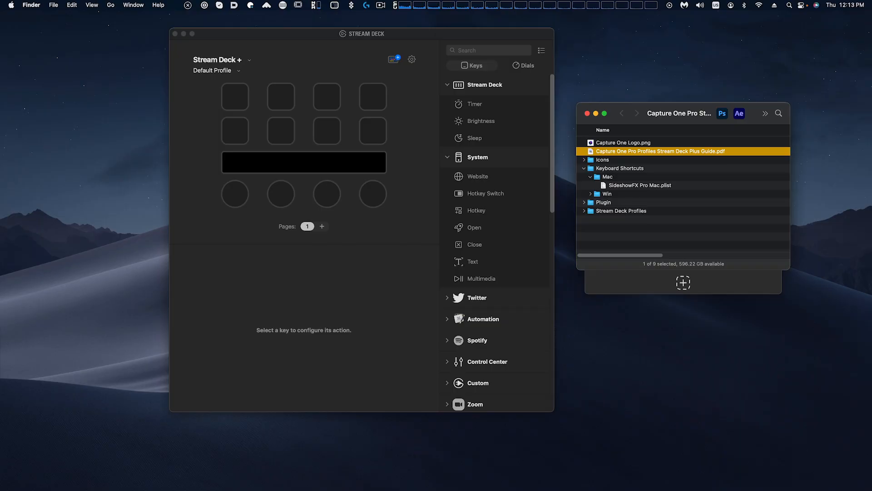
pyautogui.click(588, 177)
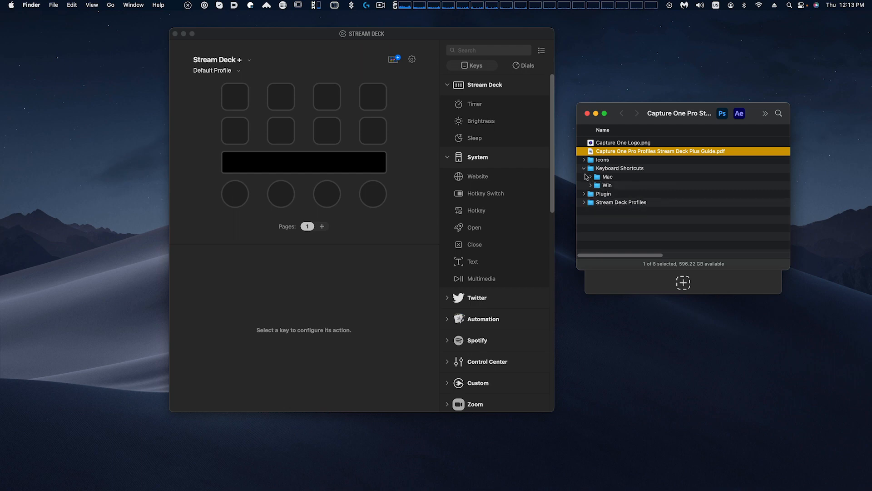
pyautogui.click(584, 168)
# Switch to Capture One and choose SideshowFX Pro Mac as the set in the keyboard shortcuts editor.
pyautogui.press('super+Tab')
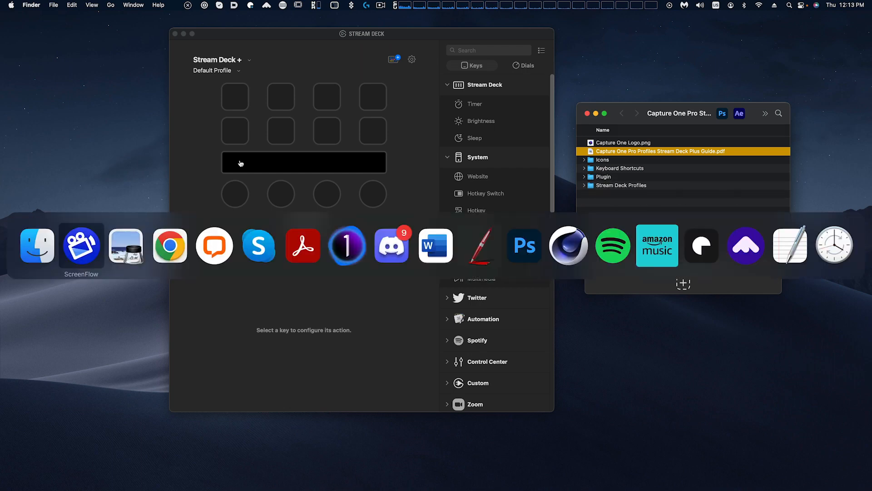
pyautogui.click(334, 251)
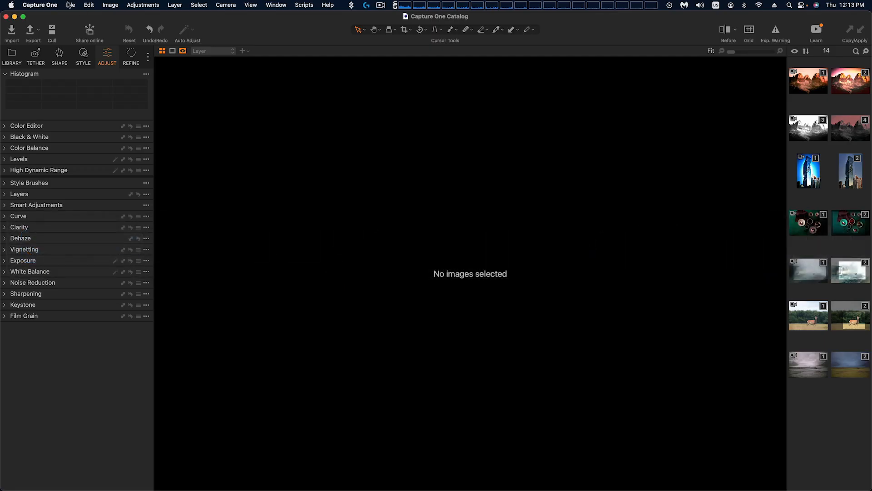
pyautogui.click(88, 5)
pyautogui.click(208, 273)
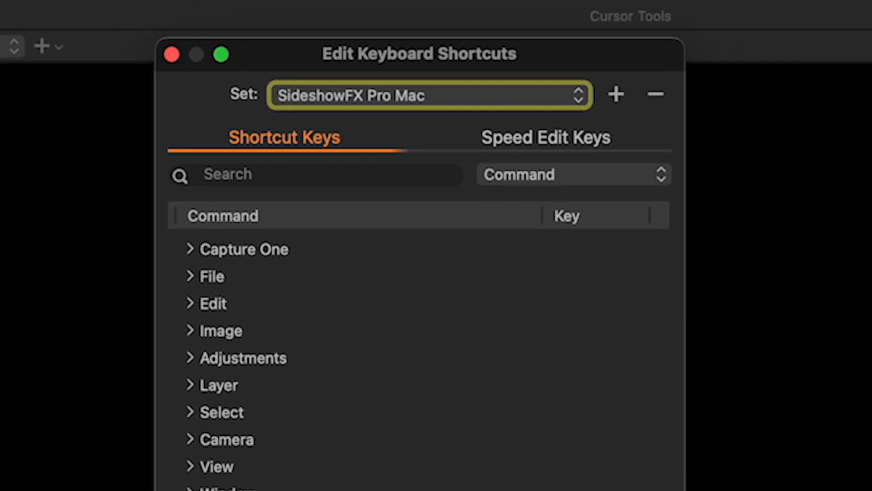
pyautogui.click(563, 101)
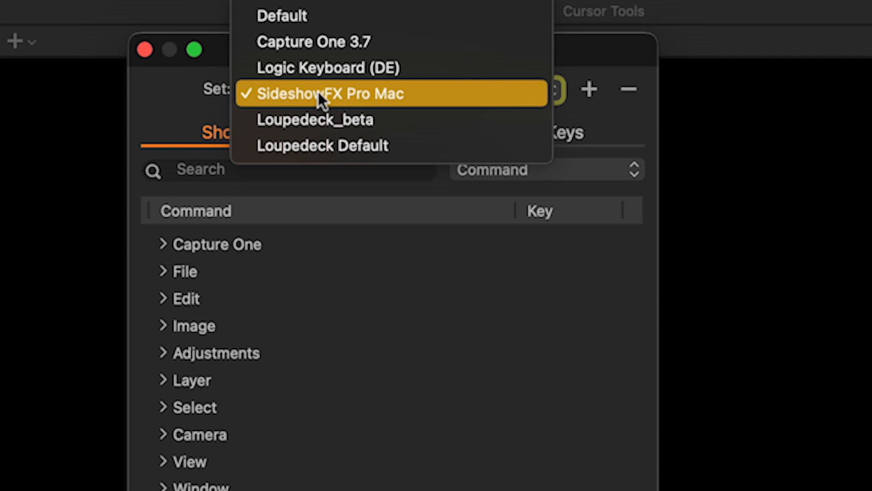
pyautogui.click(418, 96)
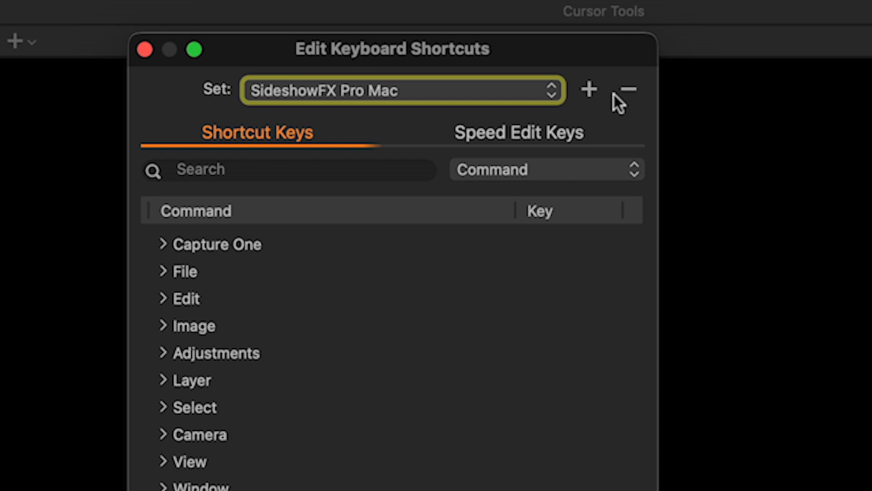
pyautogui.click(533, 95)
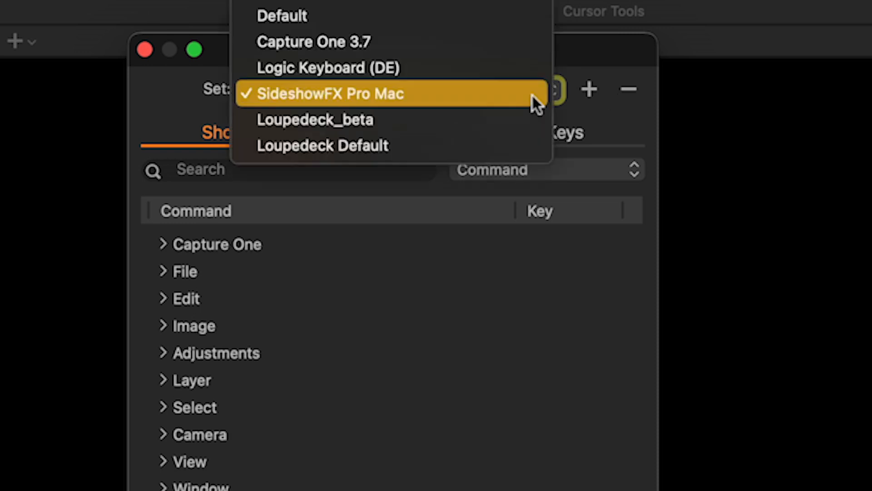
pyautogui.click(601, 56)
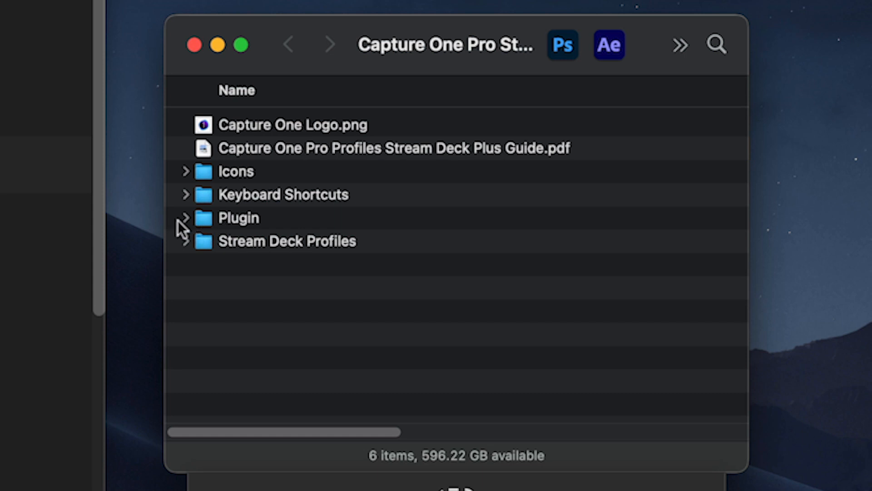
# Look inside the Plugin folder, and expand the Mac and Win folders under Stream Deck Profiles.
pyautogui.click(185, 220)
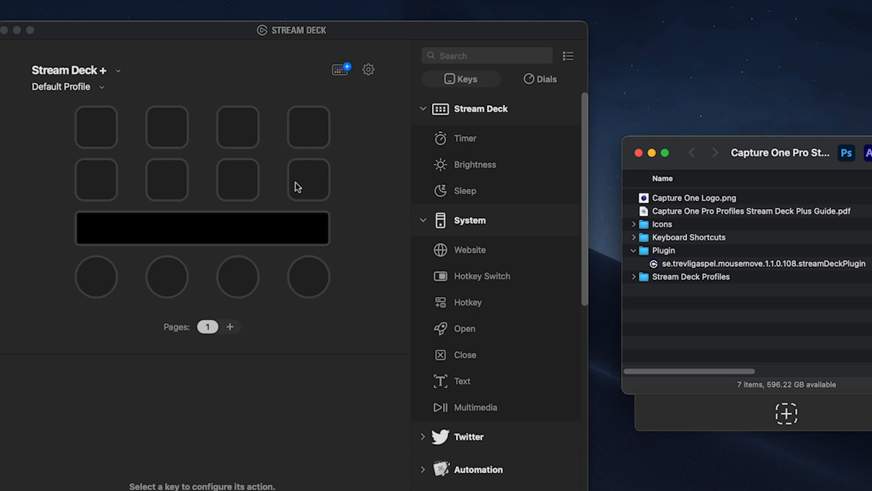
pyautogui.click(634, 250)
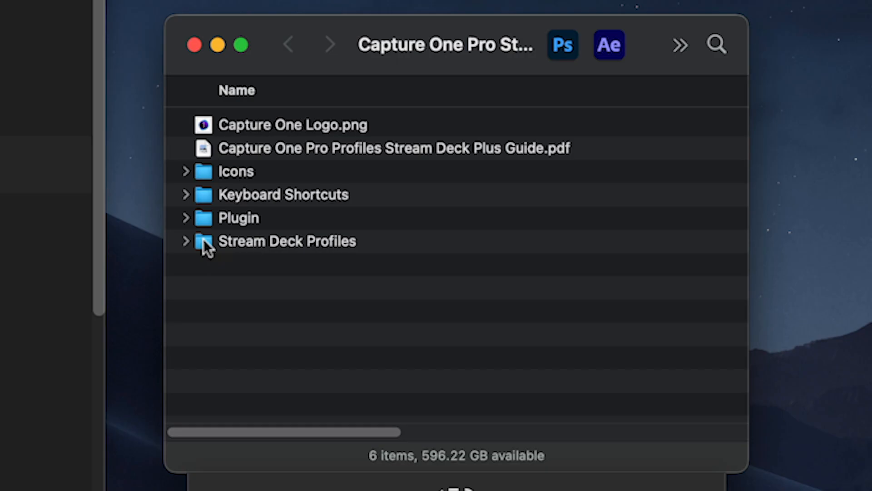
pyautogui.click(634, 263)
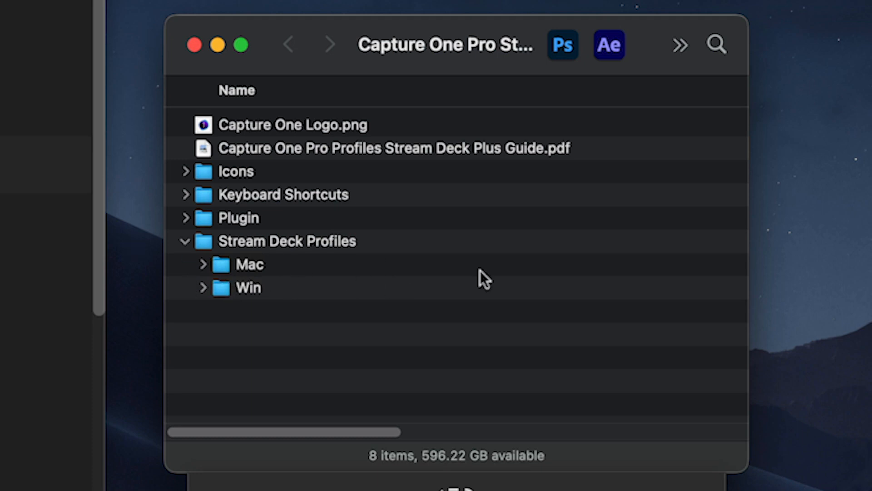
pyautogui.click(203, 265)
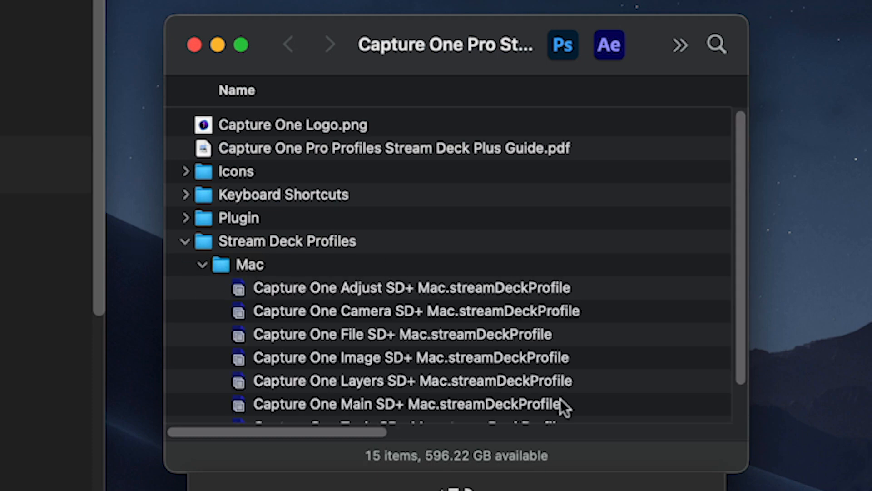
pyautogui.moveTo(740, 458); pyautogui.dragTo(759, 489)
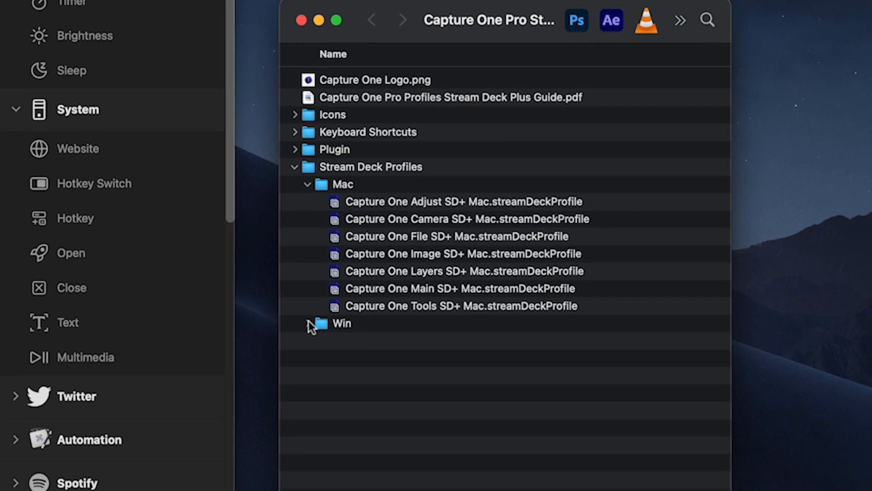
pyautogui.click(308, 323)
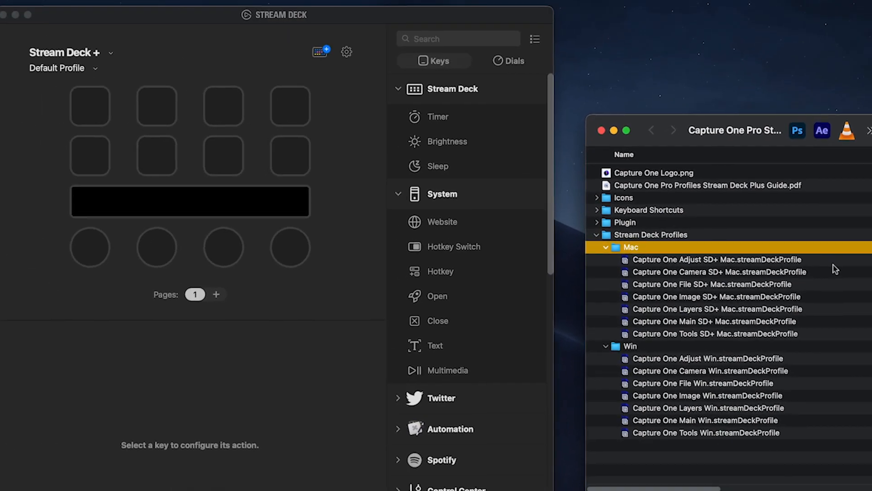
# Import all seven Capture One SD+ Mac profiles, from Adjust to Tools, into Stream Deck.
pyautogui.click(630, 206)
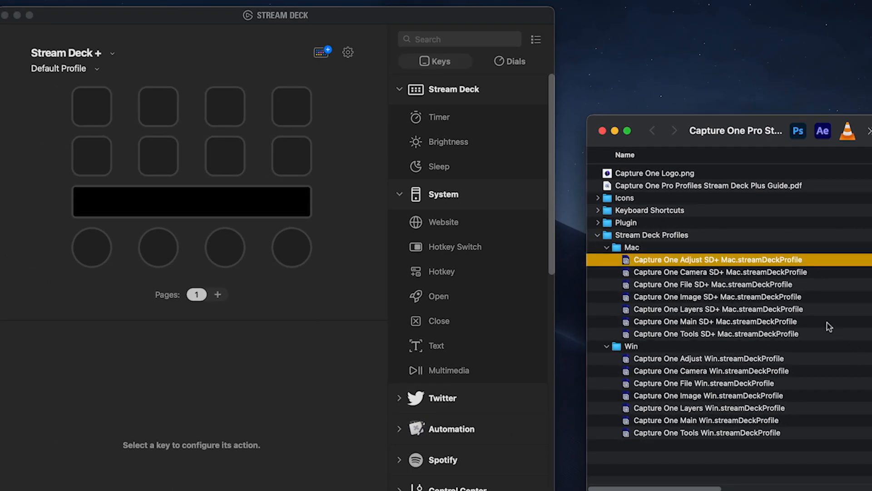
pyautogui.keyDown('shift'); pyautogui.click(813, 333); pyautogui.keyUp('shift')
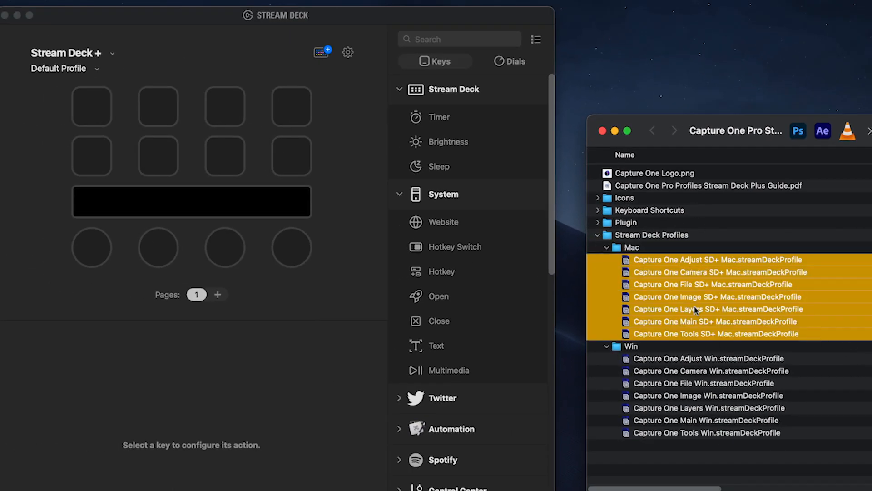
pyautogui.doubleClick(675, 264)
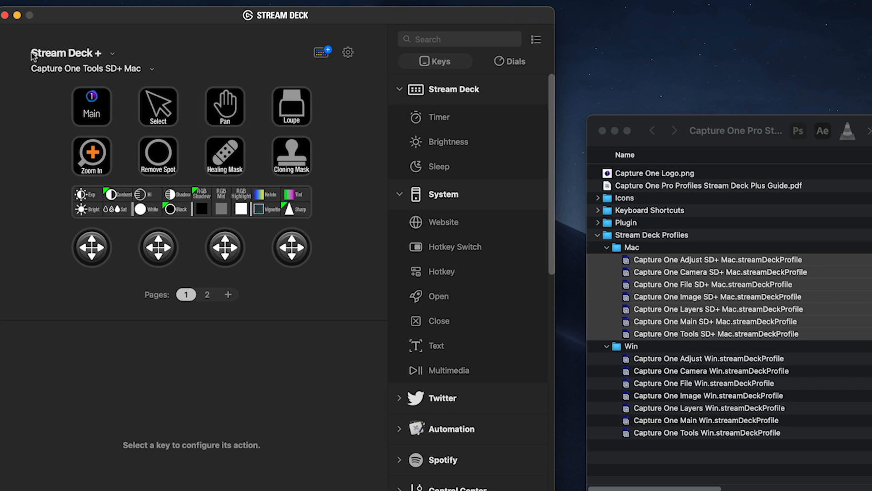
# View the list of available devices in Stream Deck and keep Stream Deck + selected.
pyautogui.click(93, 56)
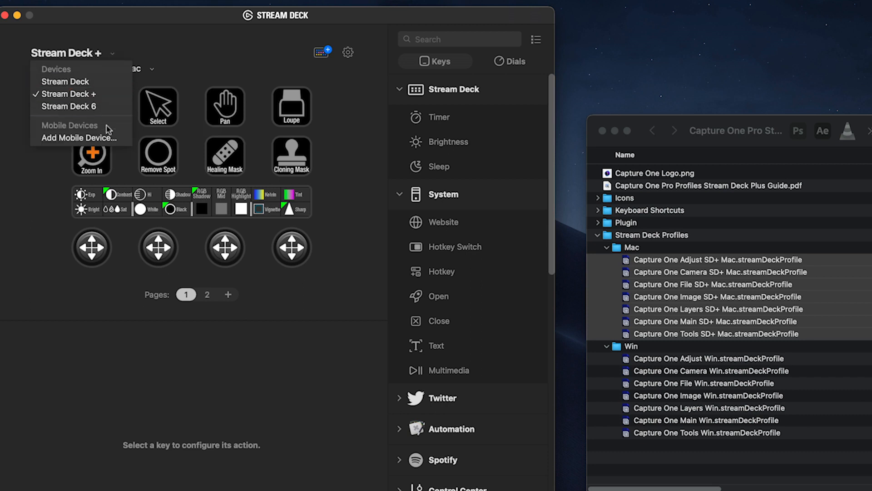
pyautogui.click(171, 50)
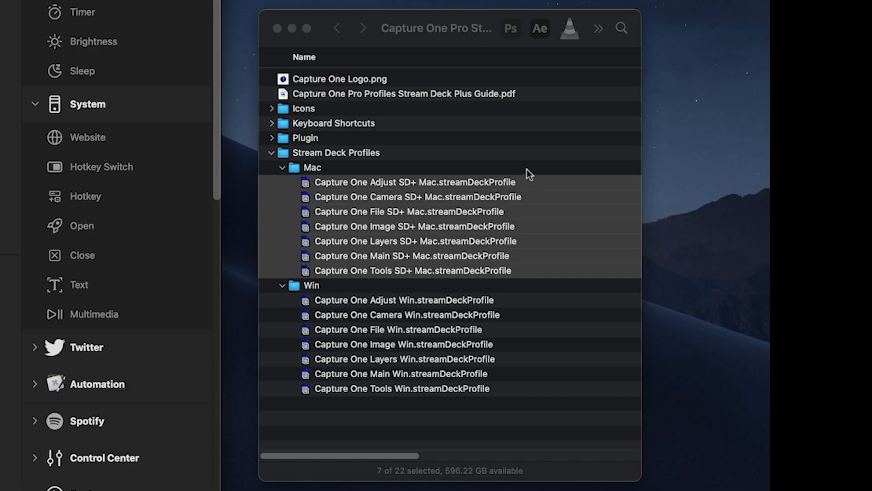
# Select only the Capture One Adjust SD+ Mac profile file in the Mac profiles folder.
pyautogui.click(813, 257)
pyautogui.click(514, 173)
pyautogui.click(526, 182)
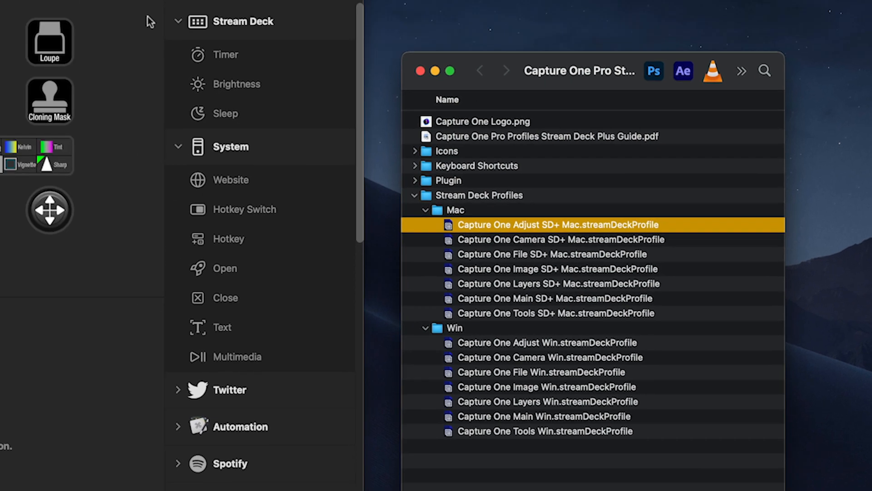
# Open the Stream Deck profile preferences and view the Import option among the profile actions.
pyautogui.click(148, 18)
pyautogui.click(436, 71)
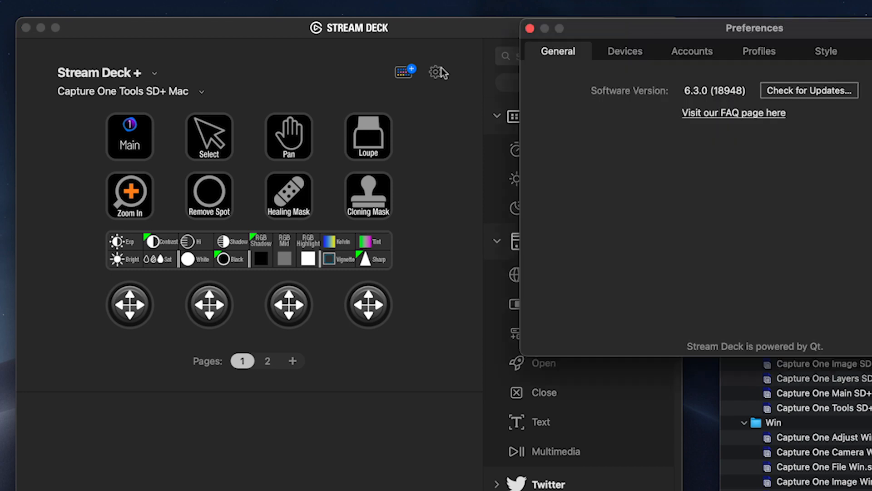
pyautogui.click(741, 54)
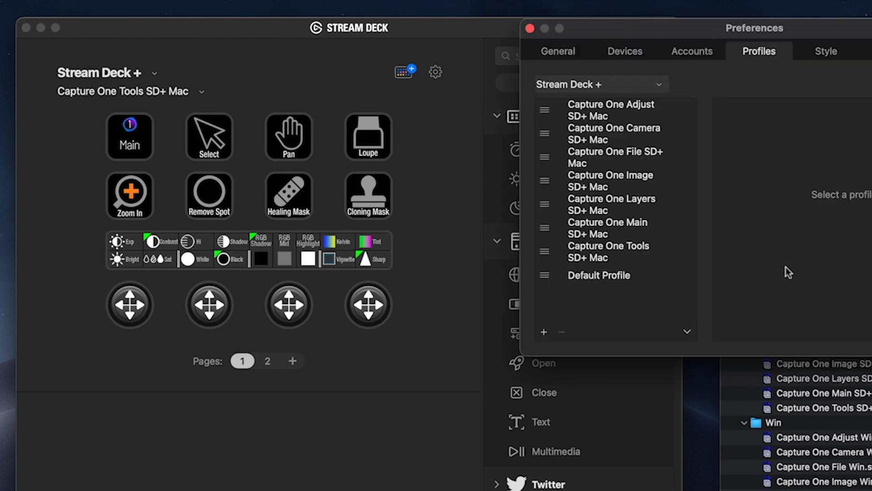
pyautogui.click(688, 333)
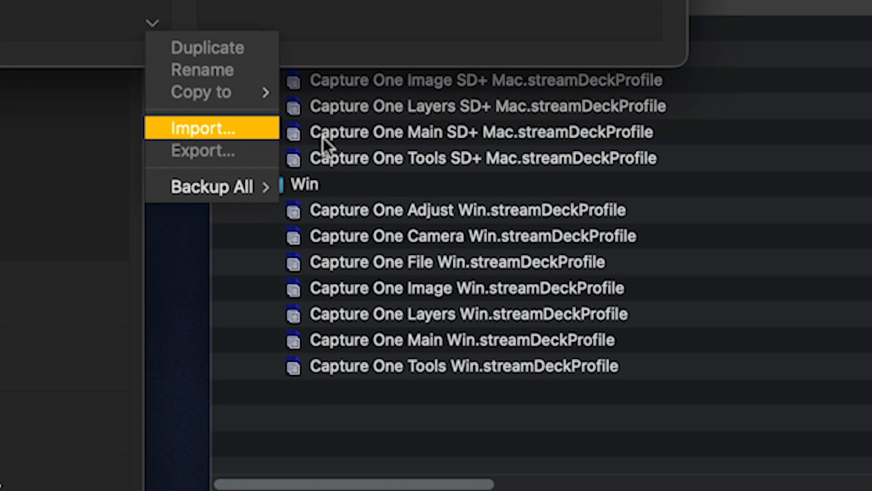
pyautogui.click(573, 240)
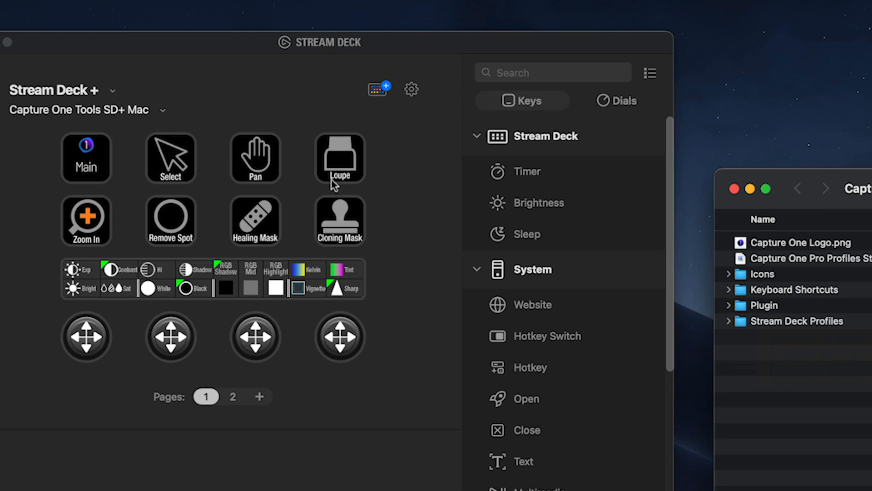
# In the Stream Deck profile preferences, assign the Capture One application to the Capture One Main SD+ Mac profile.
pyautogui.click(410, 91)
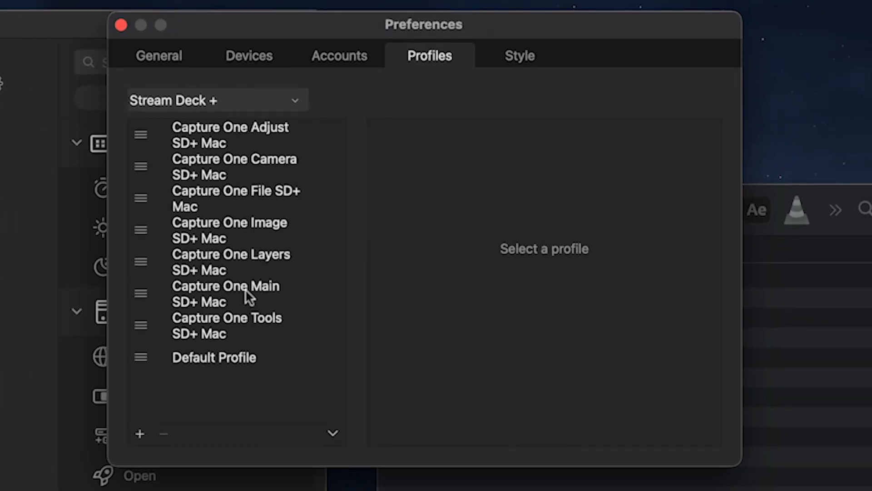
pyautogui.click(245, 288)
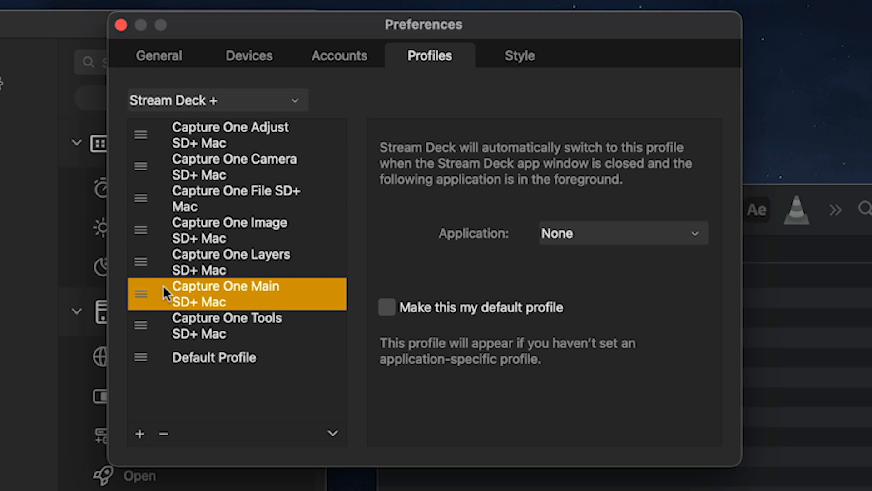
pyautogui.click(606, 232)
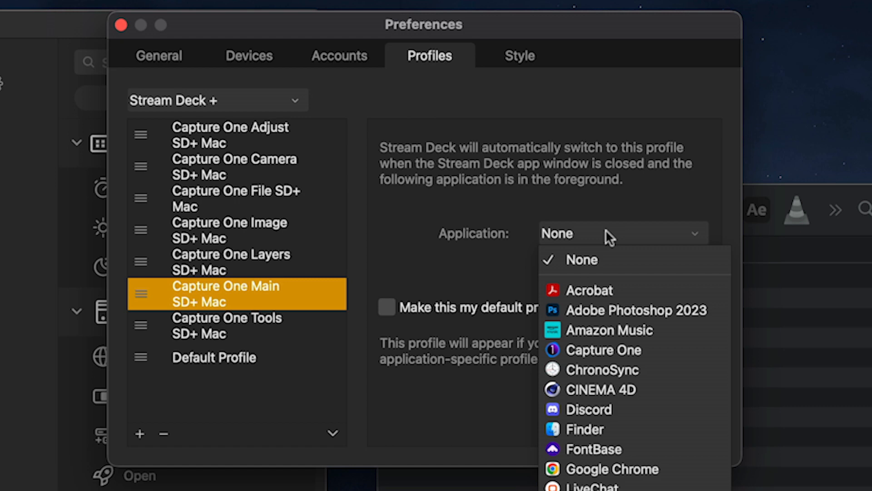
pyautogui.click(636, 349)
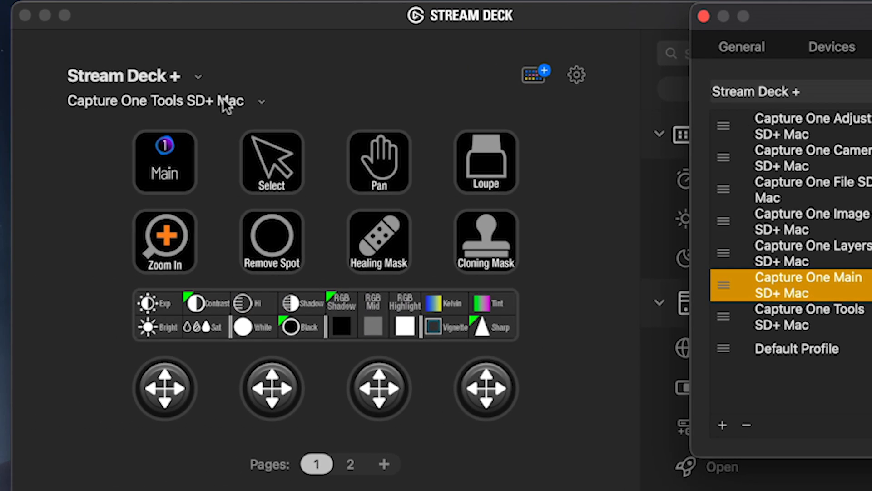
# Switch to the Capture One Main SD+ Mac profile and link its File key to the Capture One File SD+ Mac profile.
pyautogui.click(225, 102)
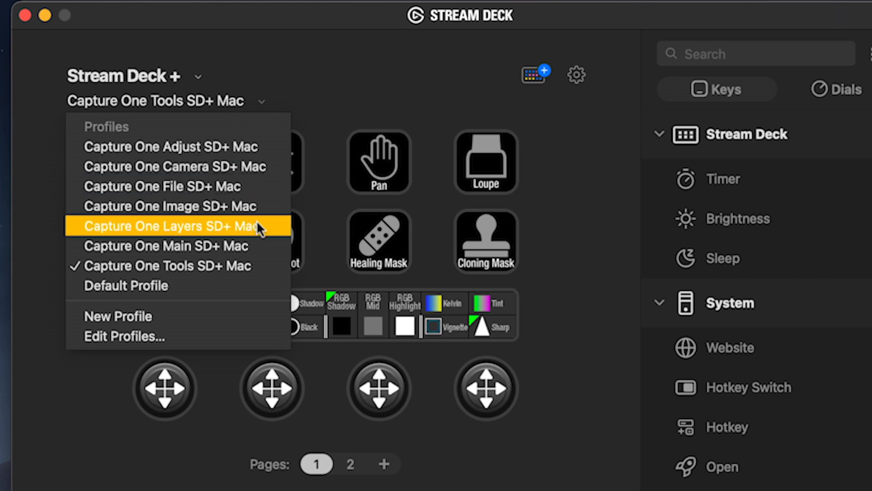
pyautogui.click(254, 248)
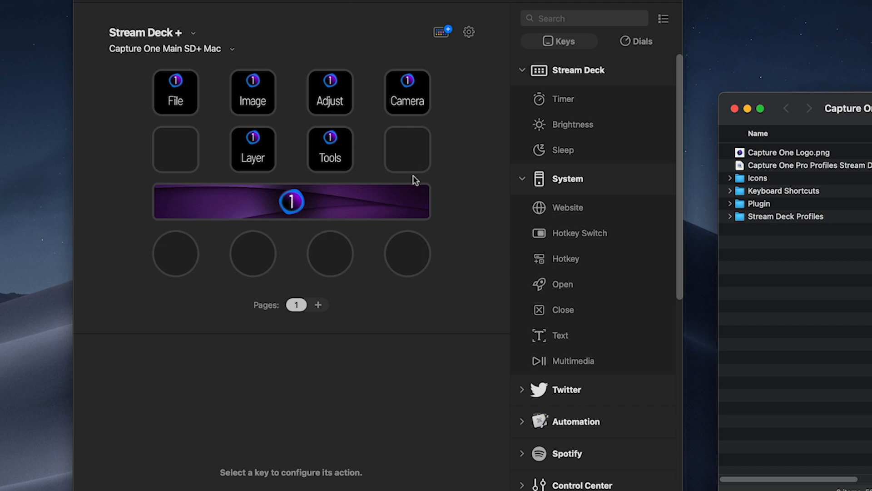
pyautogui.click(180, 97)
pyautogui.click(180, 97)
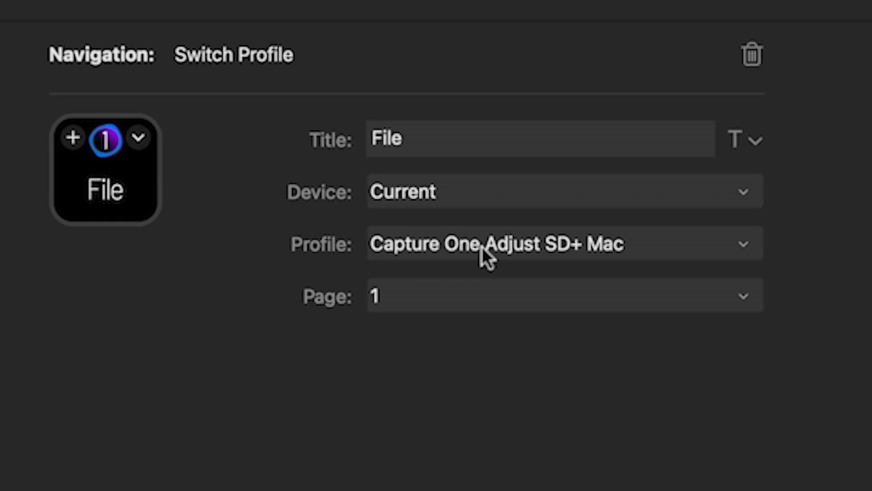
pyautogui.click(482, 247)
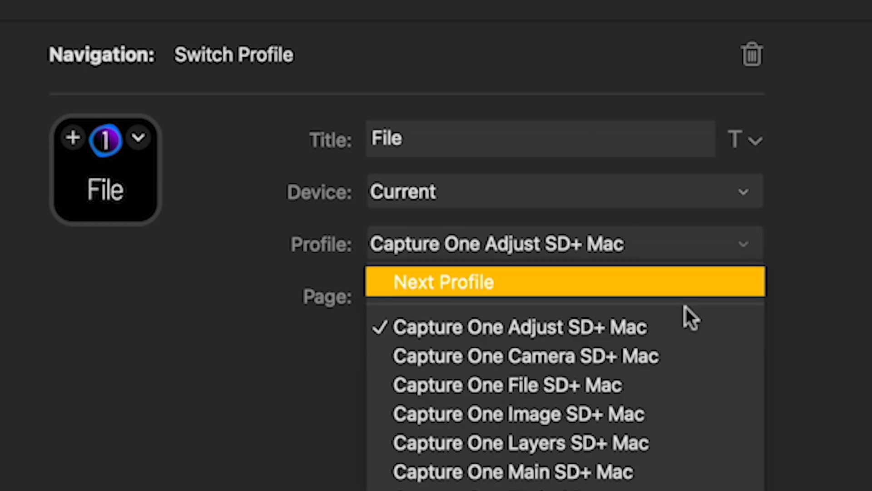
pyautogui.click(693, 386)
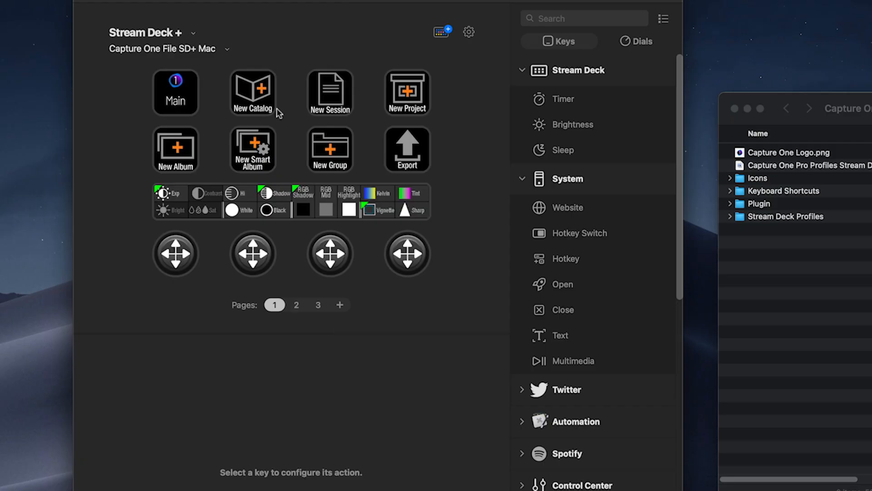
# Link the Main key in the Capture One File profile, and in another imported profile, to Capture One Main SD+ Mac.
pyautogui.click(181, 100)
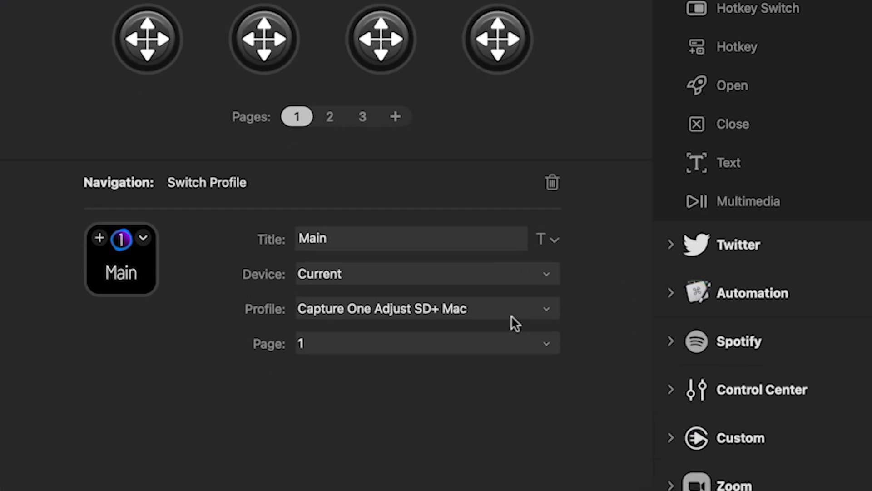
pyautogui.click(338, 429)
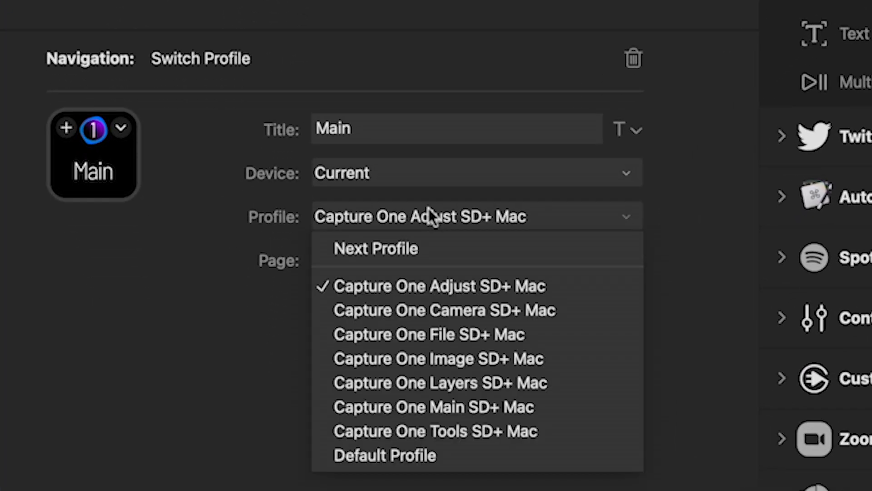
pyautogui.click(509, 407)
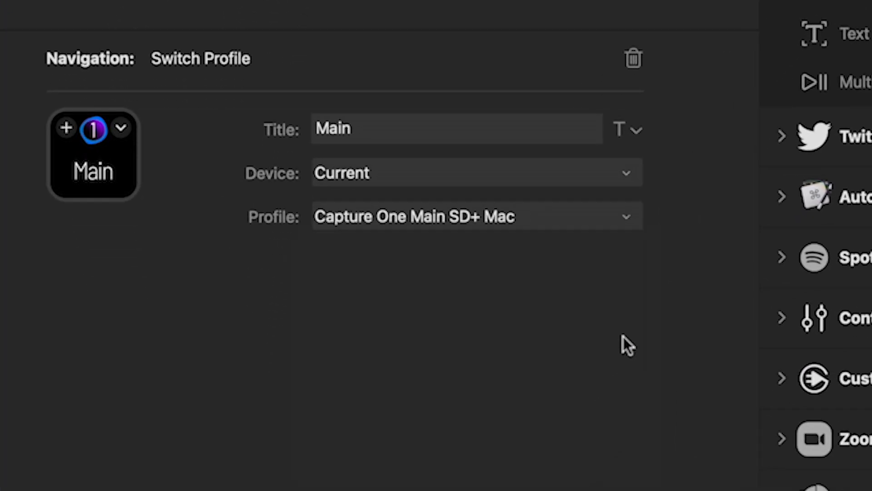
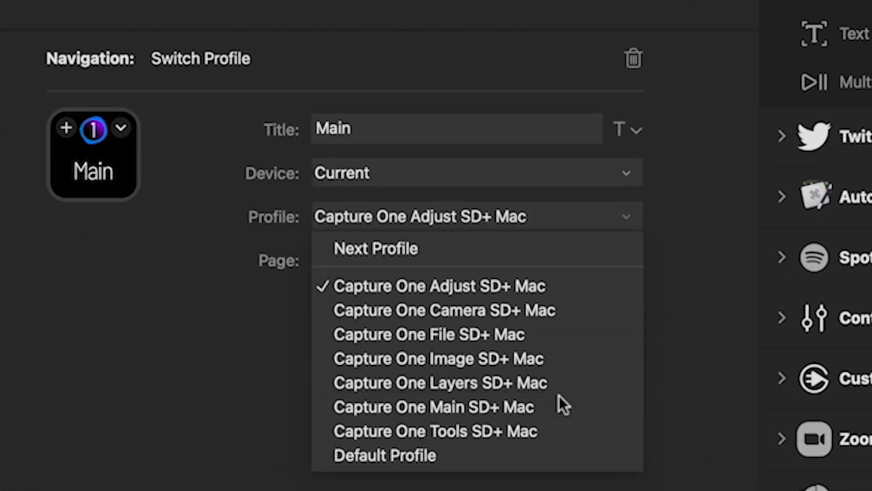
pyautogui.click(560, 401)
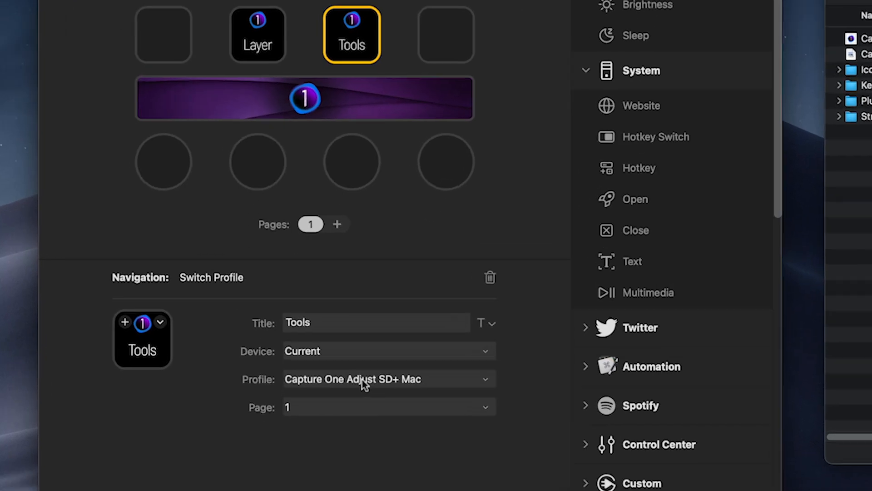
# Link the Main profile's Tools key to Capture One Tools SD+ Mac and the Tools profile's Main key to Capture One Main SD+ Mac.
pyautogui.click(337, 435)
pyautogui.click(380, 490)
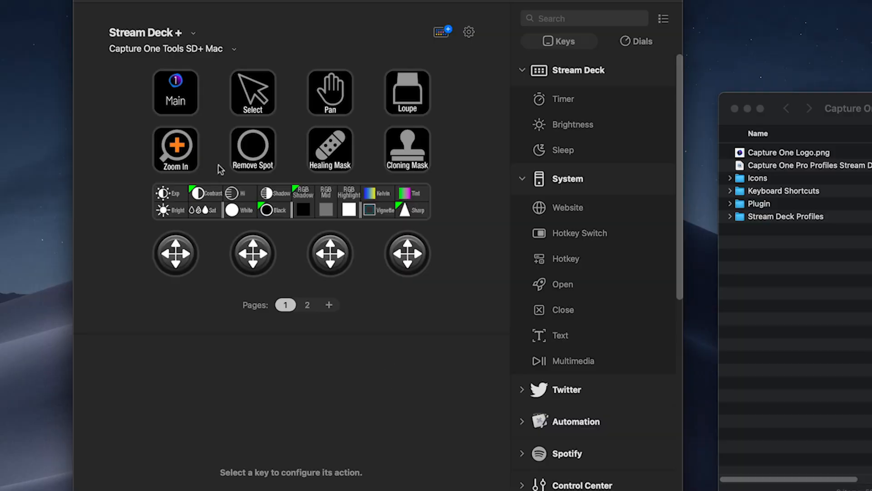
pyautogui.click(170, 93)
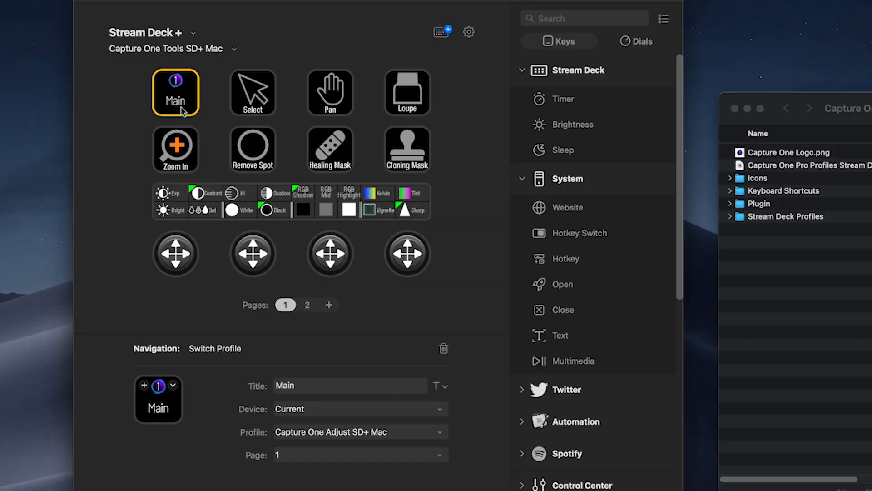
pyautogui.click(382, 437)
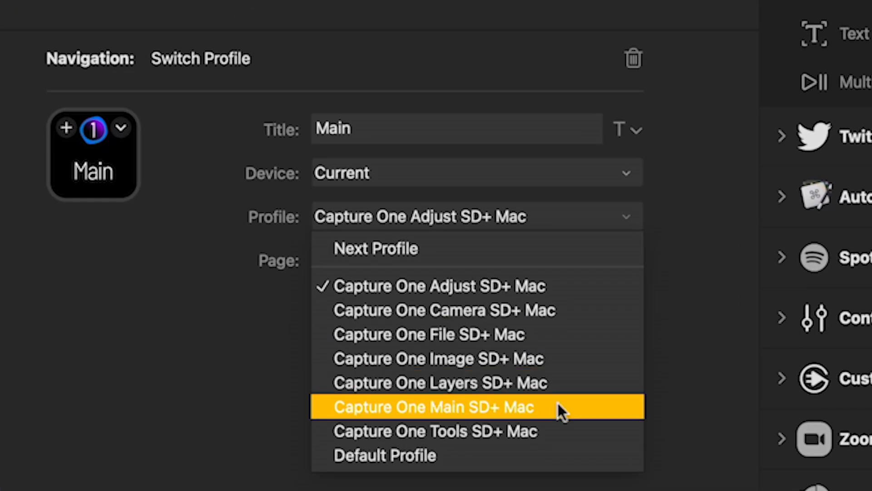
pyautogui.click(558, 409)
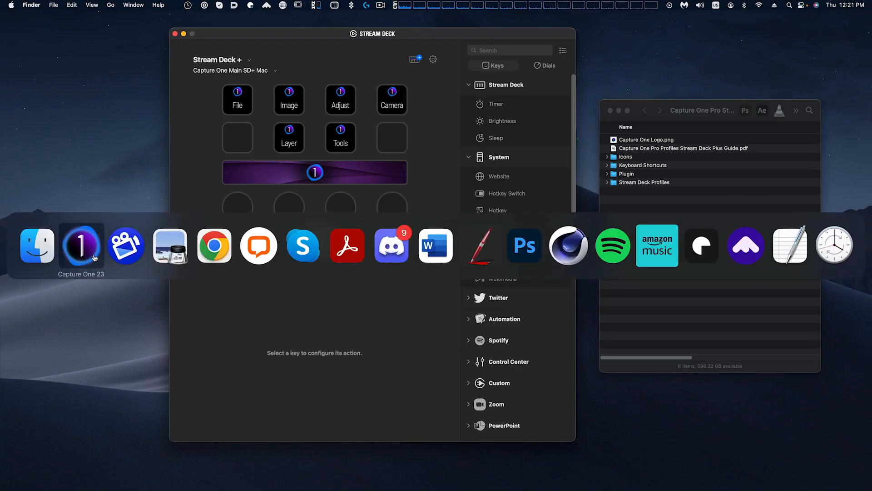
# Switch to Capture One 23, expand the Color Editor and step through the cyan, green, yellow and orange swatches, ending on cyan.
pyautogui.click(76, 244)
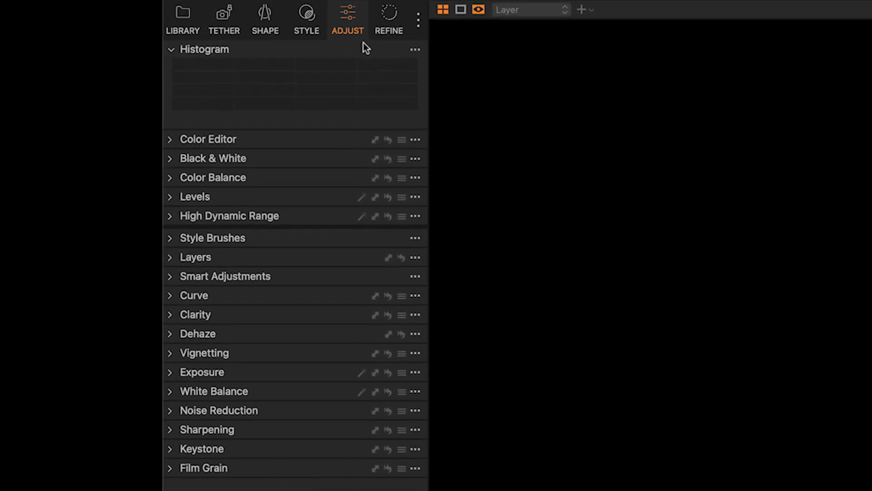
pyautogui.click(170, 140)
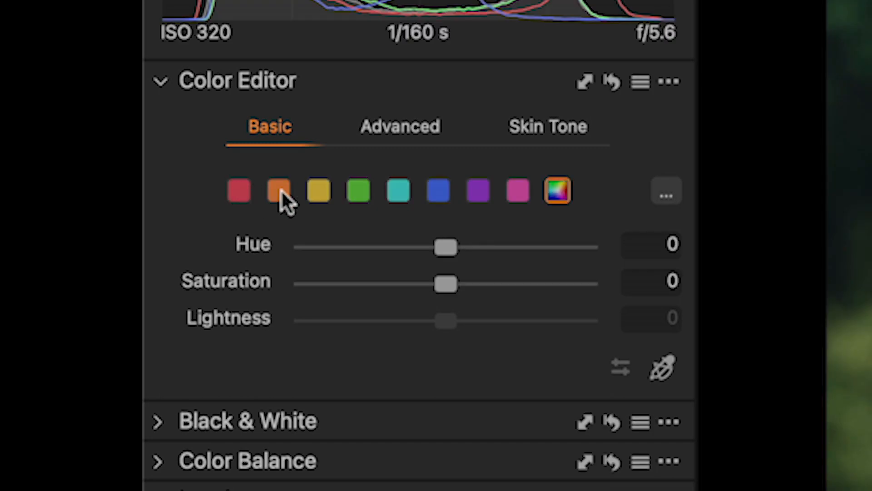
pyautogui.click(398, 191)
pyautogui.click(359, 191)
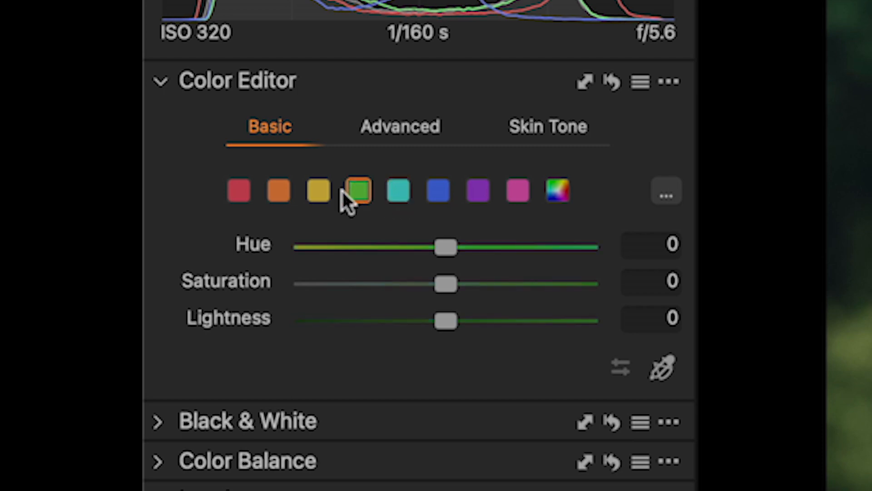
pyautogui.click(318, 191)
pyautogui.click(280, 191)
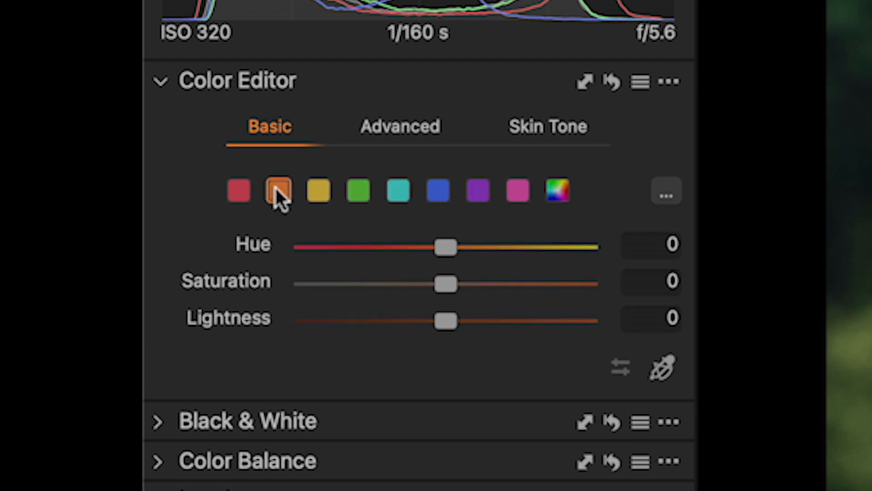
pyautogui.click(319, 190)
pyautogui.click(359, 191)
pyautogui.click(398, 192)
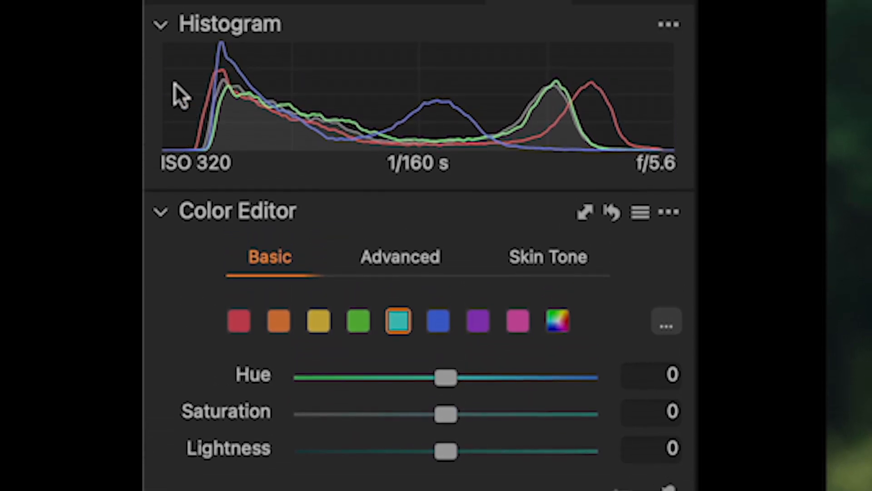
# Collapse and re-expand the Histogram tool, and collapse the Color Editor.
pyautogui.click(161, 25)
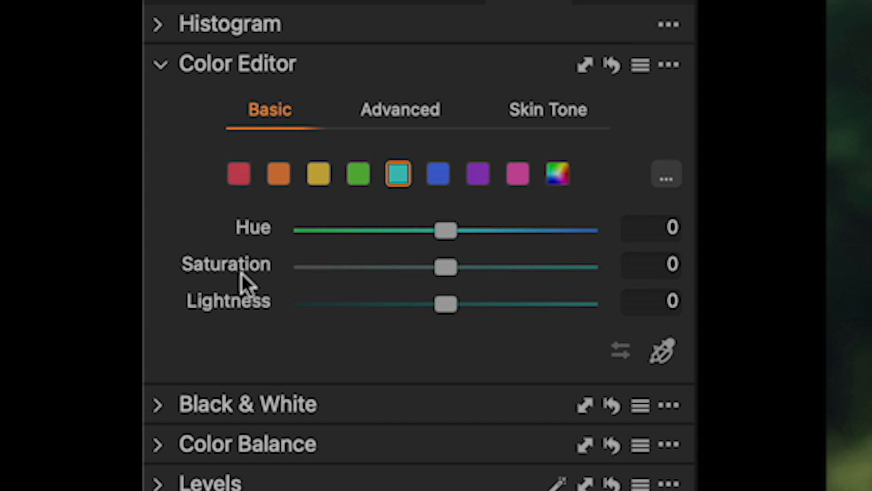
pyautogui.click(157, 25)
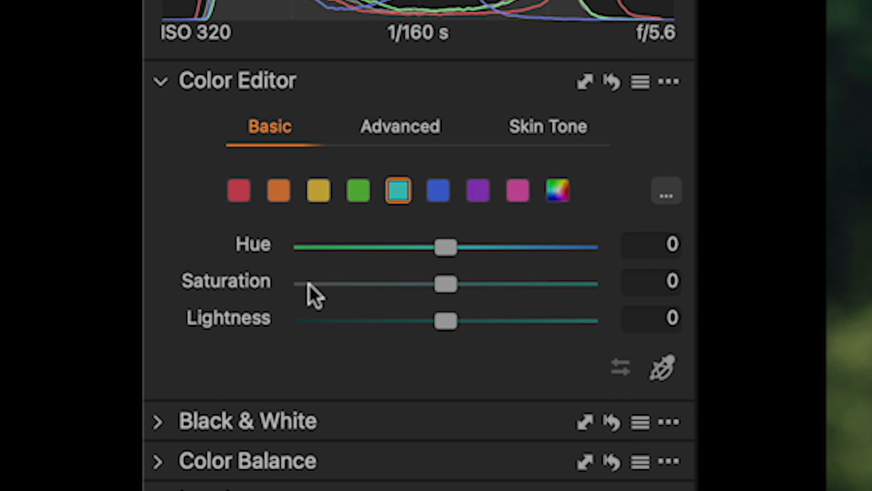
pyautogui.click(160, 83)
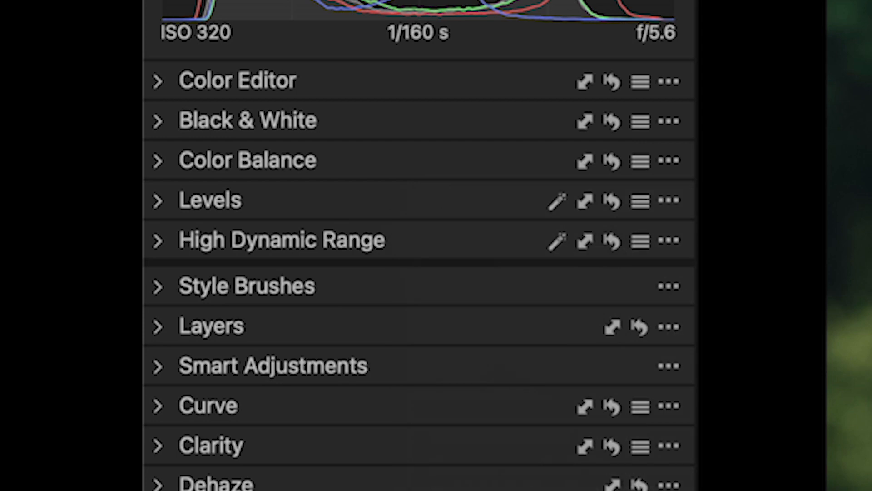
# View the High Dynamic Range sliders, collapse the tool again, and hide Capture One to return to Stream Deck.
pyautogui.moveTo(350, 245)
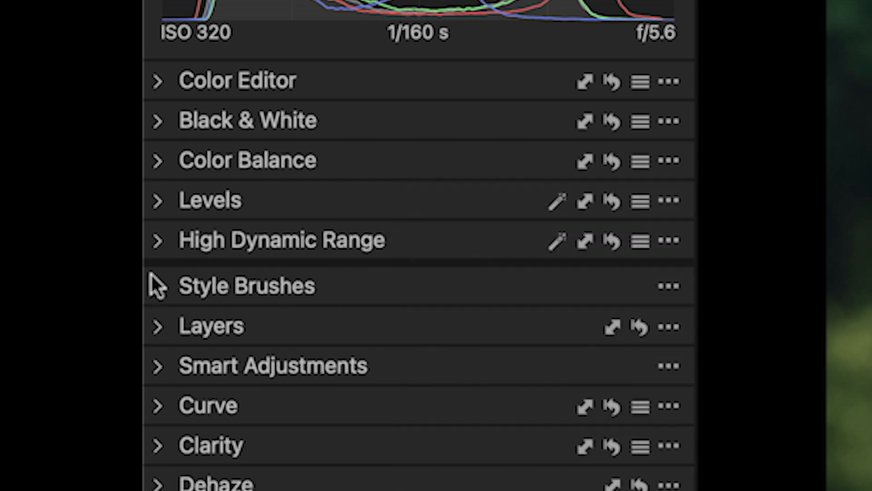
pyautogui.click(157, 242)
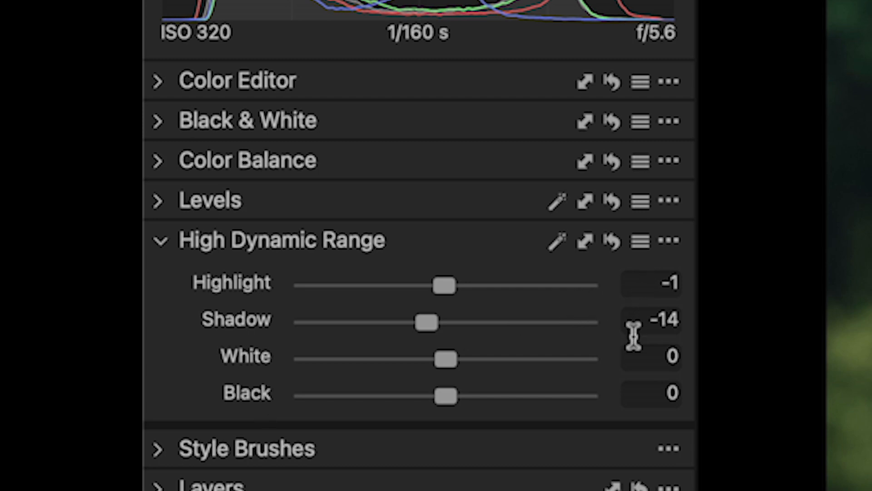
pyautogui.click(159, 241)
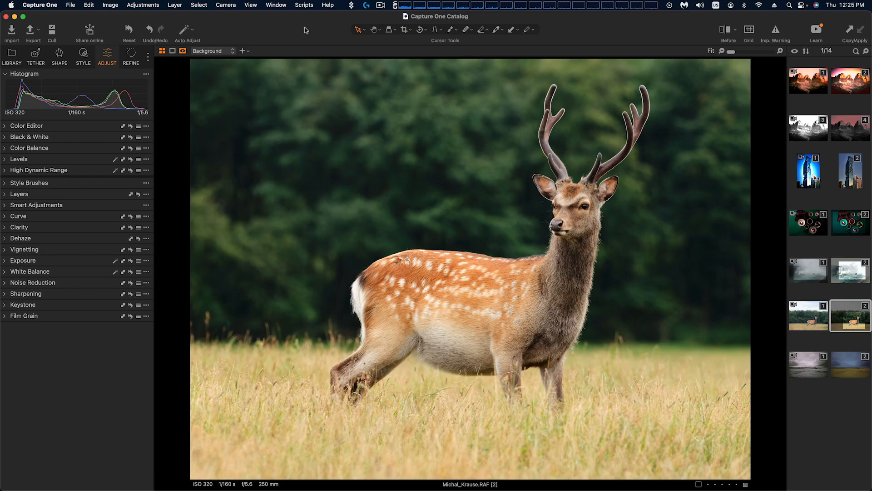
pyautogui.press('super+h')
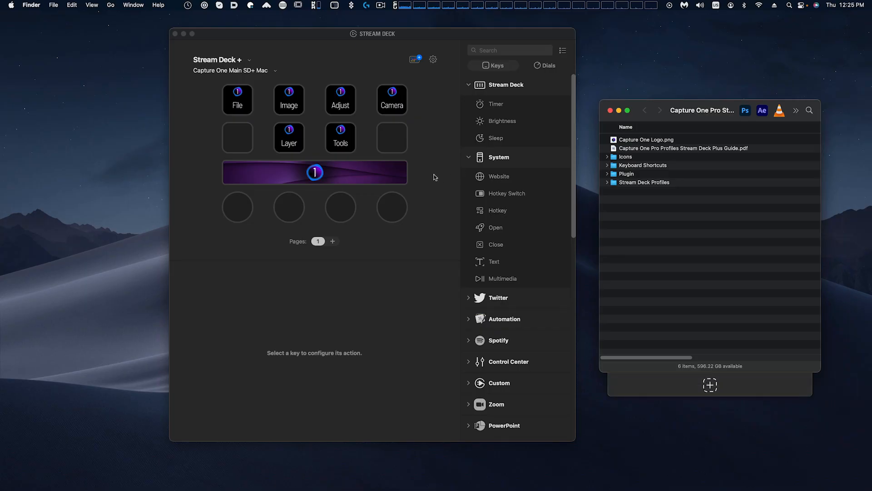